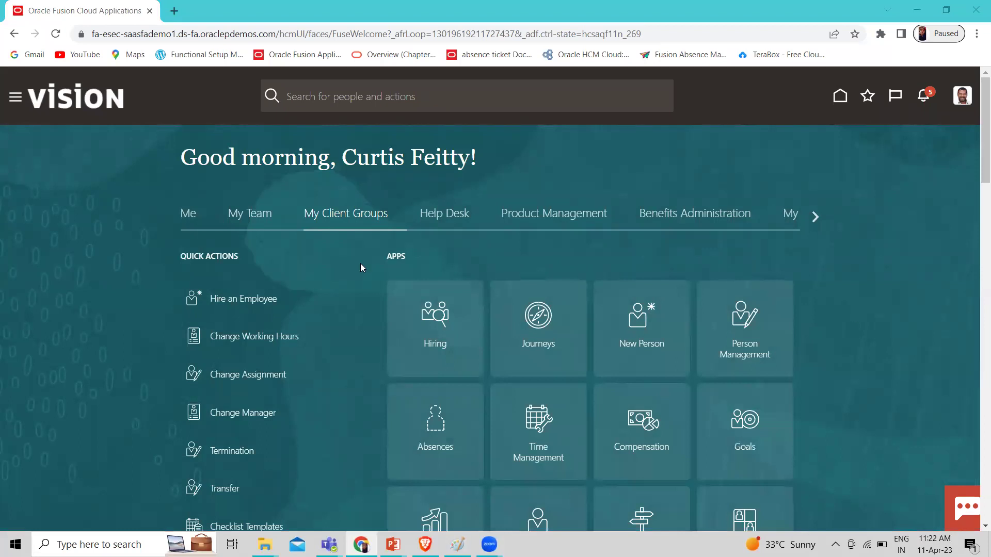
- From the Performance work area, open Performance Templates and then the Annual Evaluation template
scroll(377, 282, "down", 3)
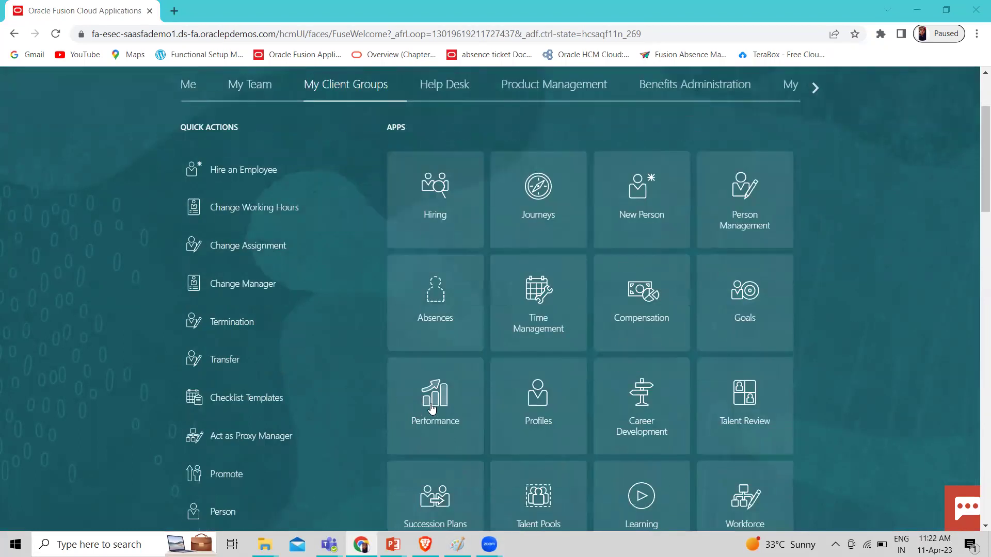
left_click(432, 408)
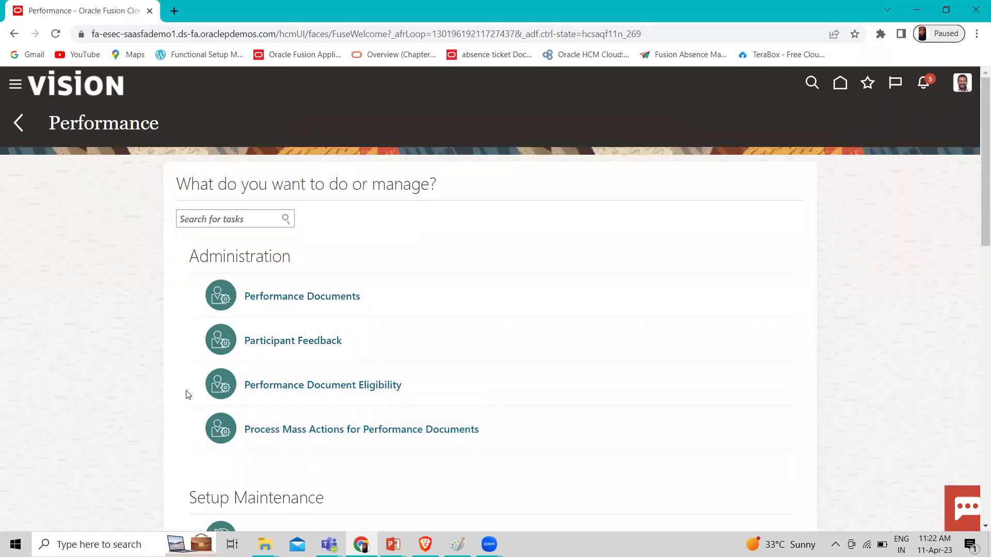
scroll(553, 415, "down", 3)
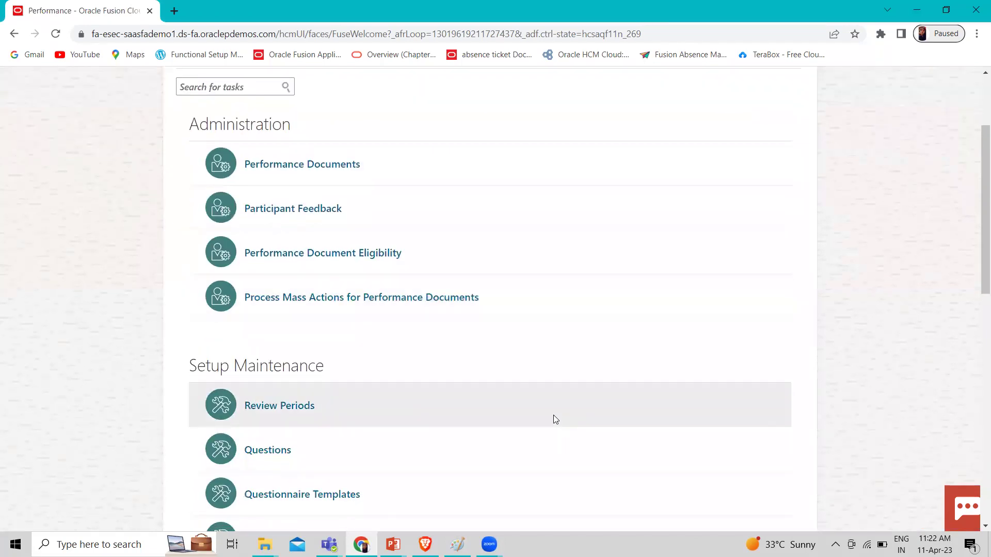
scroll(555, 419, "down", 1)
scroll(554, 419, "down", 1)
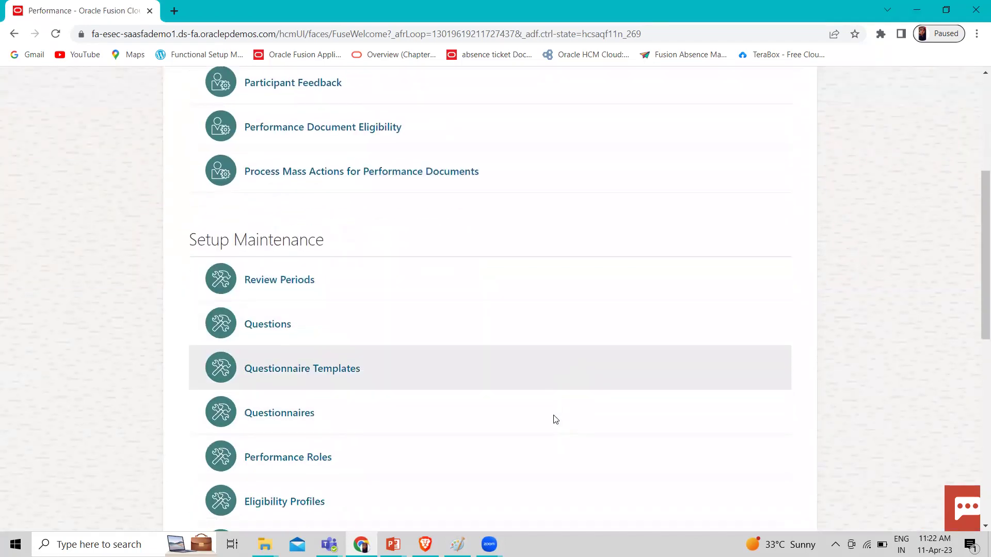
scroll(555, 419, "down", 2)
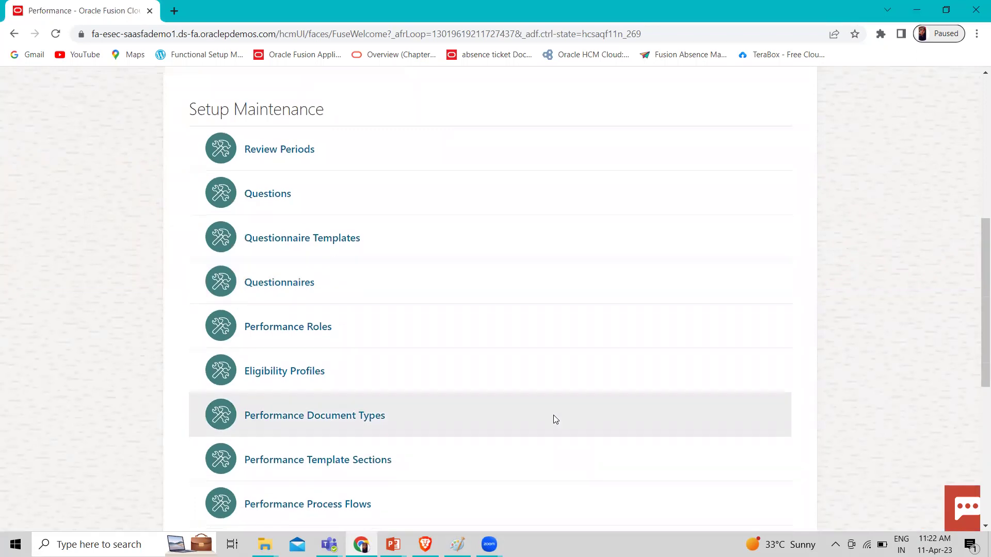
scroll(554, 418, "down", 3)
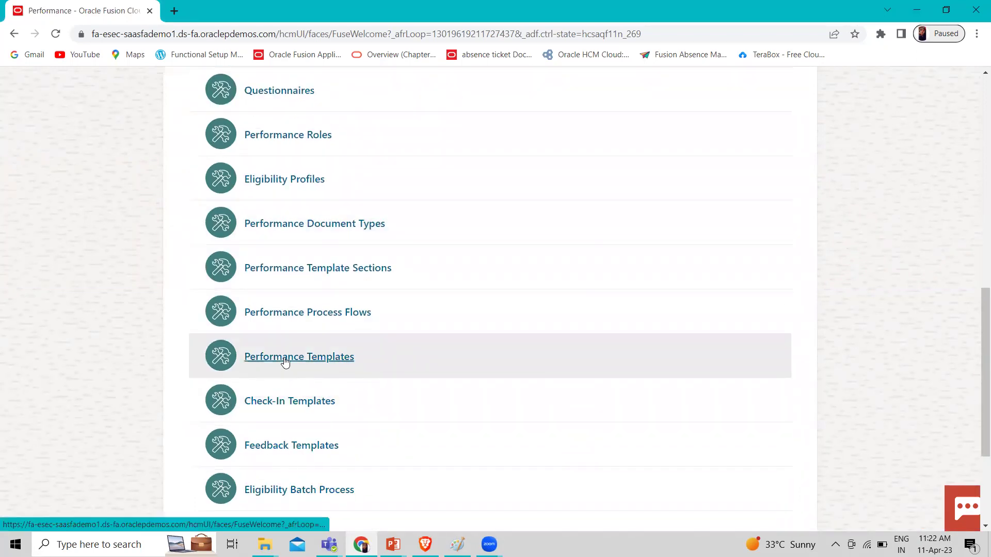
left_click(284, 358)
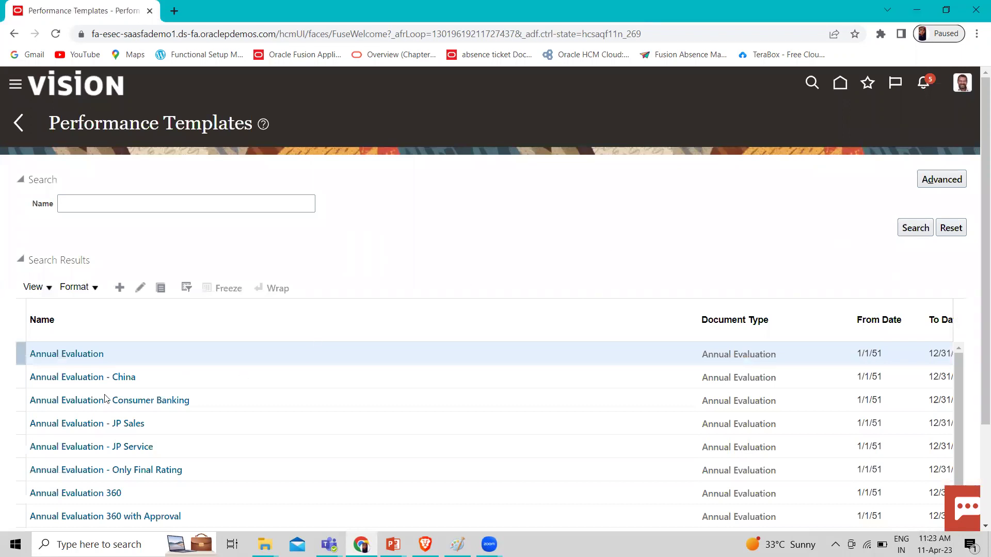
left_click(56, 355)
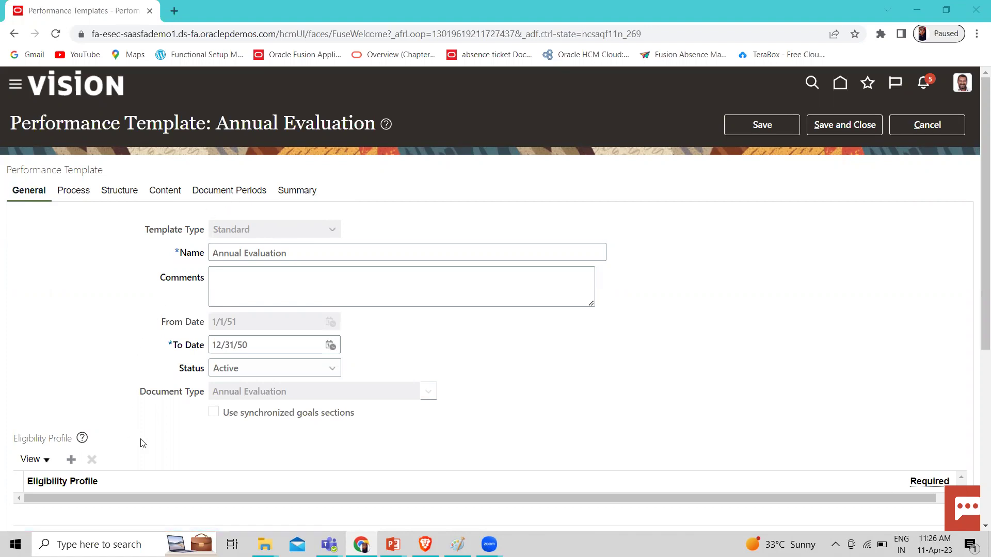
- Add an eligibility profile row and select Fusion Jobs Eligibility Profile from Performance-usage profiles
left_click(72, 465)
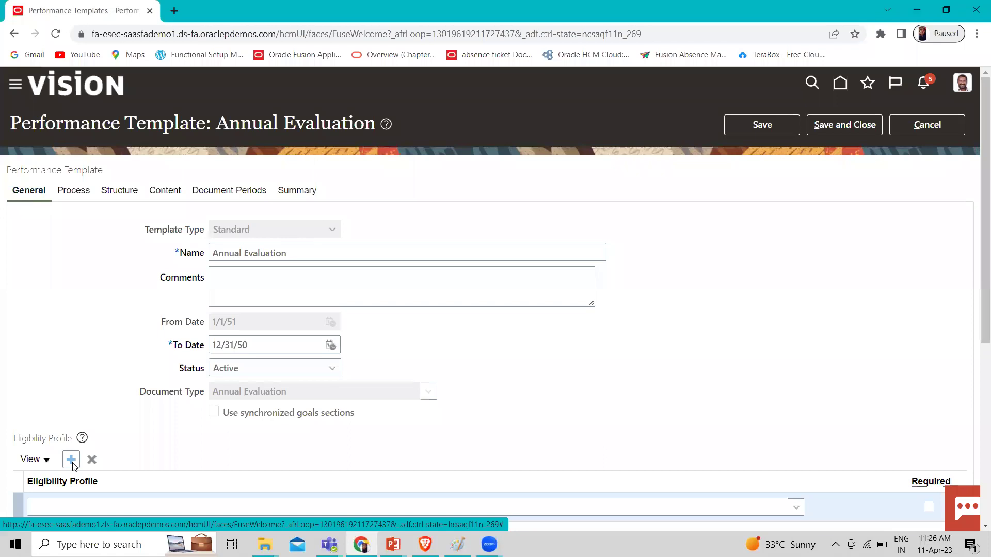
scroll(278, 438, "down", 1)
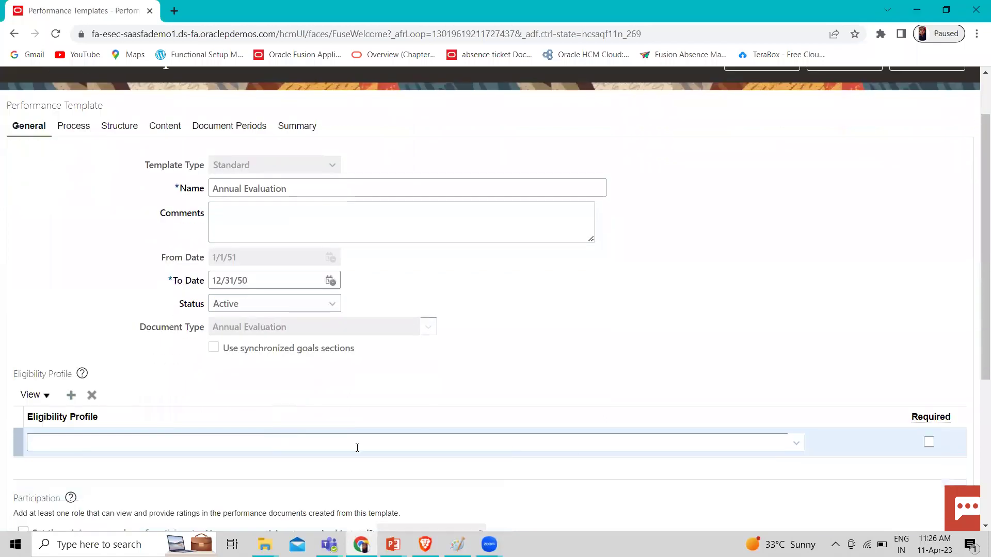
left_click(795, 443)
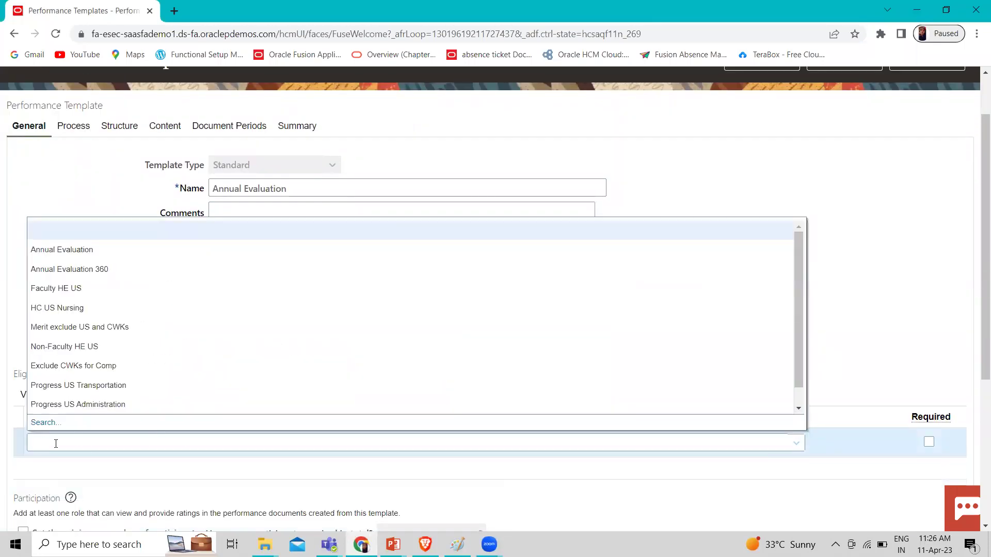
left_click(49, 423)
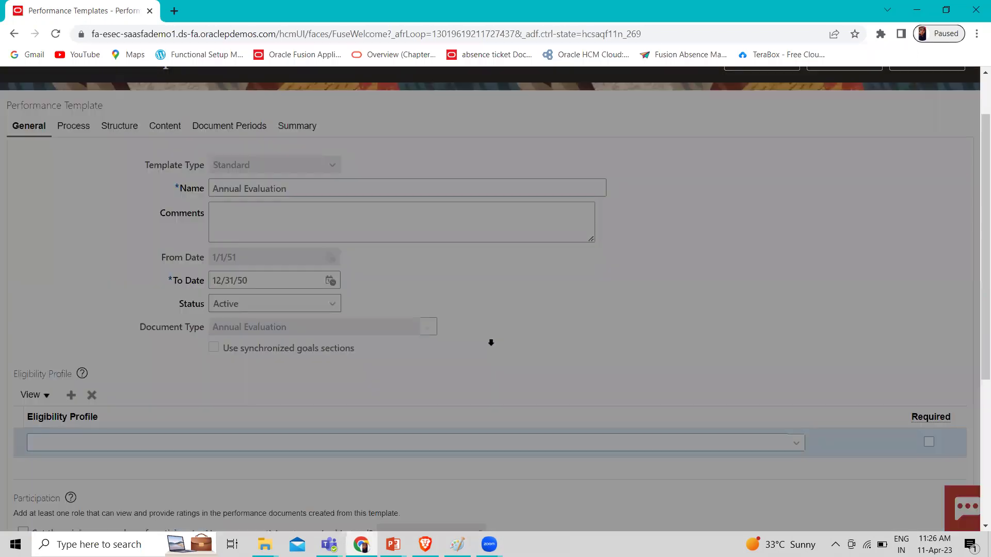
left_click(441, 265)
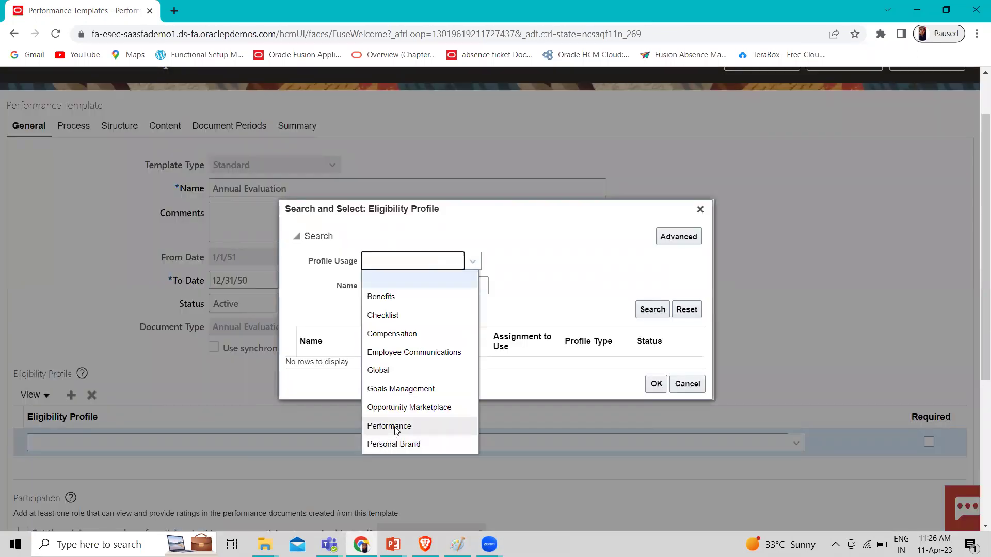
left_click(396, 428)
left_click(652, 308)
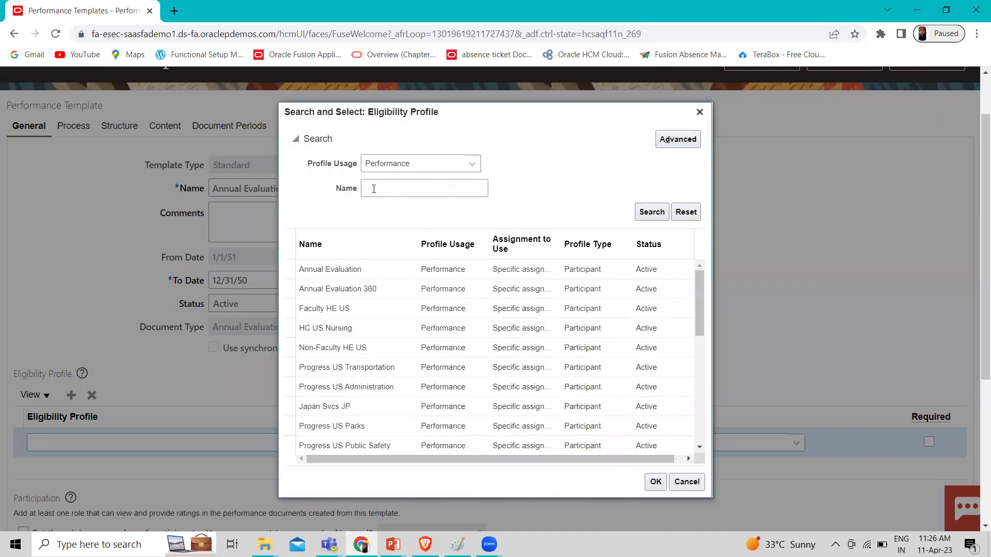
scroll(411, 326, "down", 3)
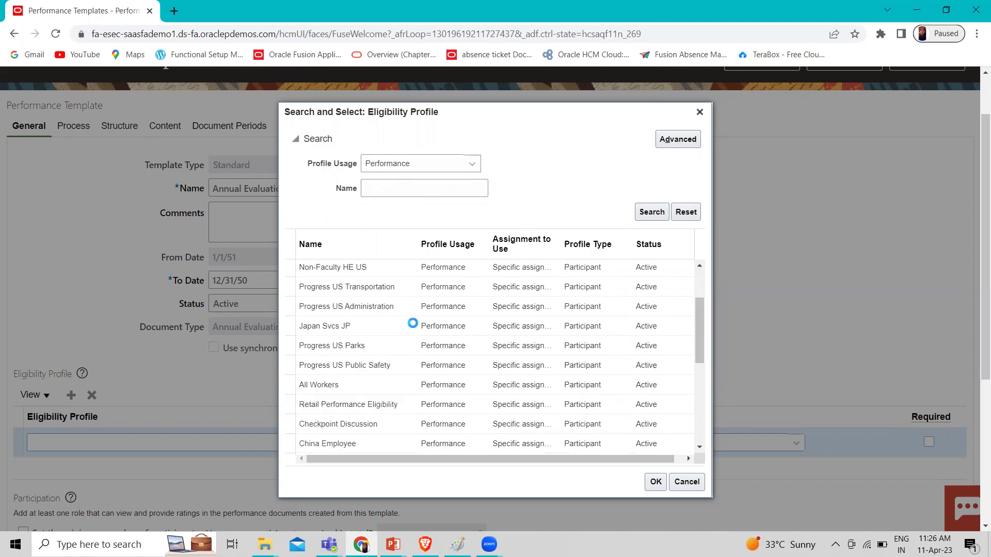
scroll(423, 418, "down", 5)
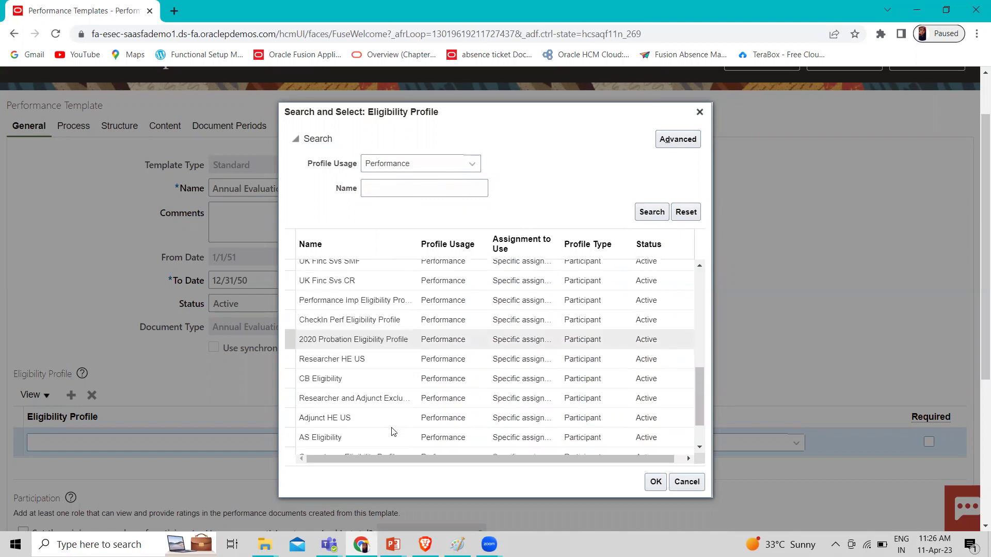
left_click(400, 448)
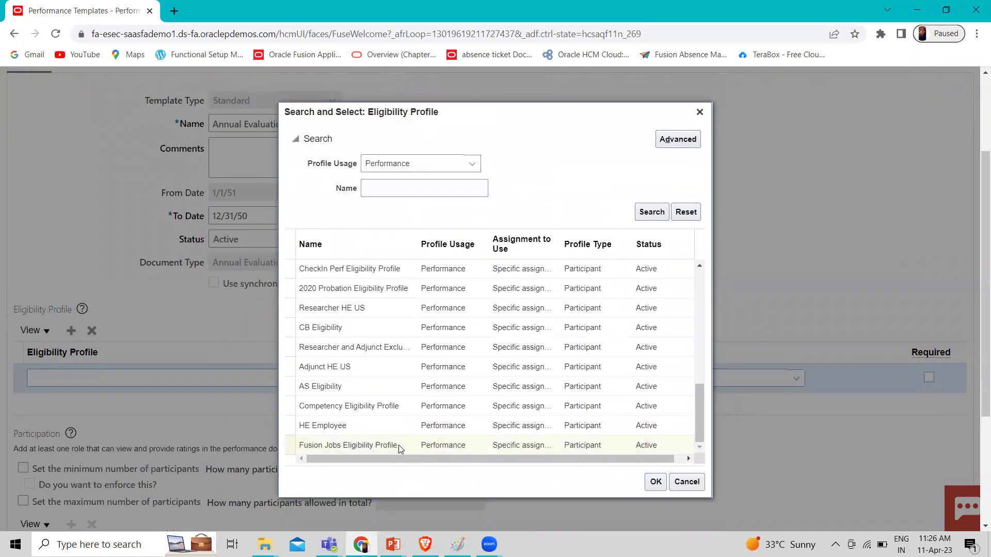
left_click(654, 482)
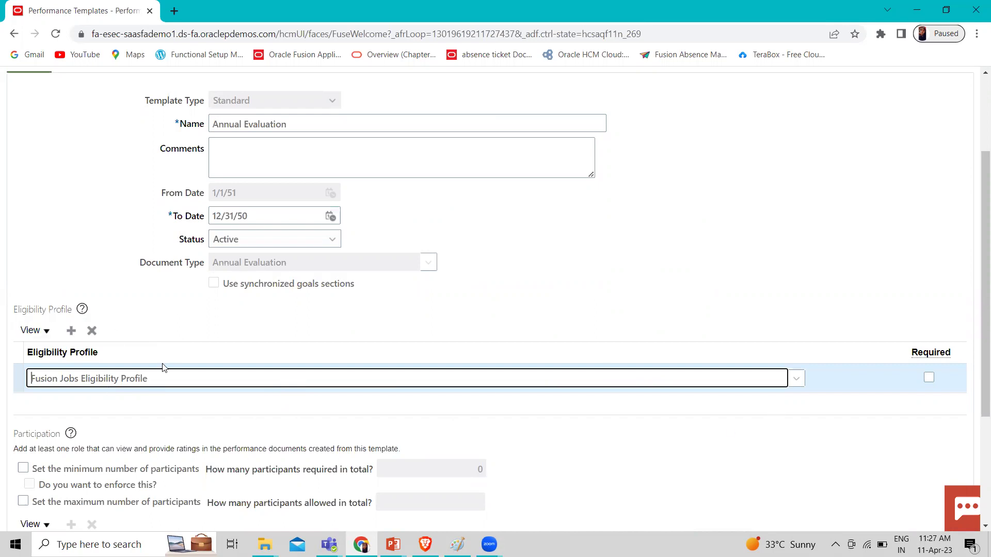
- Go to the template's document periods settings
scroll(152, 379, "up", 1)
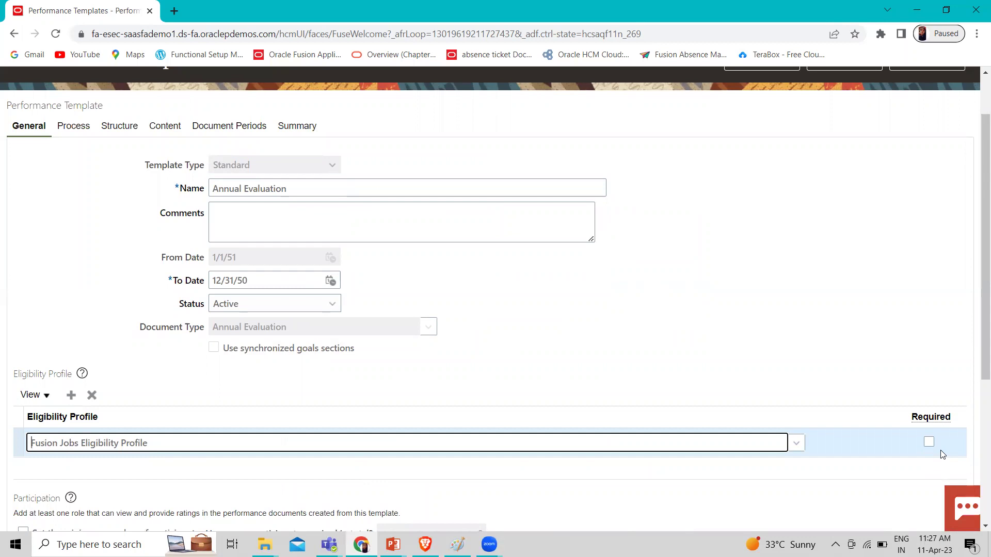
scroll(785, 409, "up", 1)
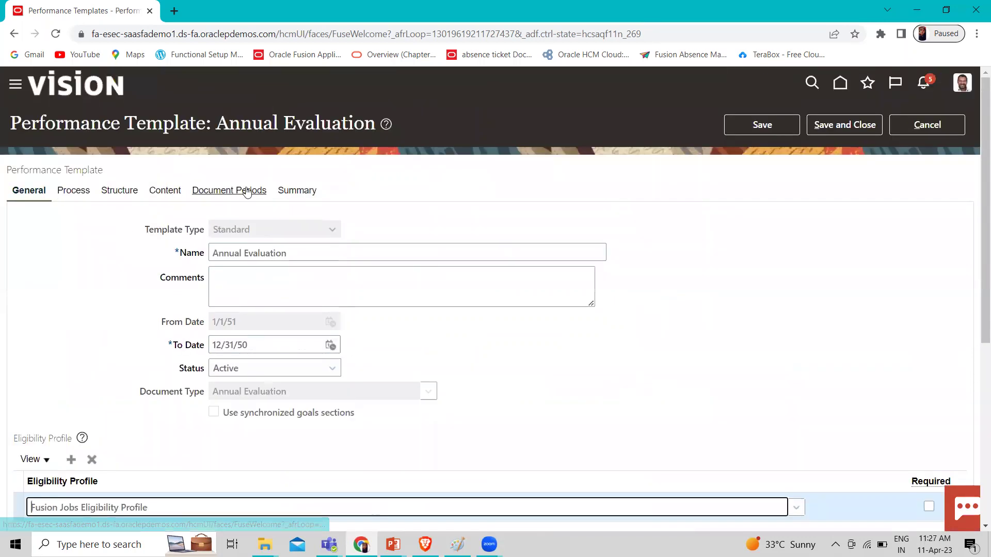
left_click(247, 191)
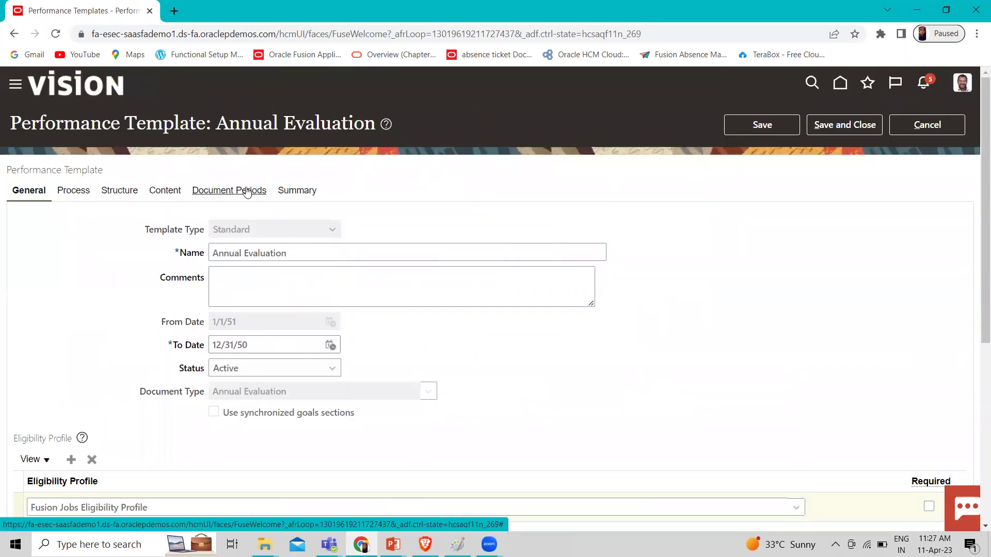
- Add a new eligibility profile row and search profiles with Performance usage
scroll(210, 313, "down", 4)
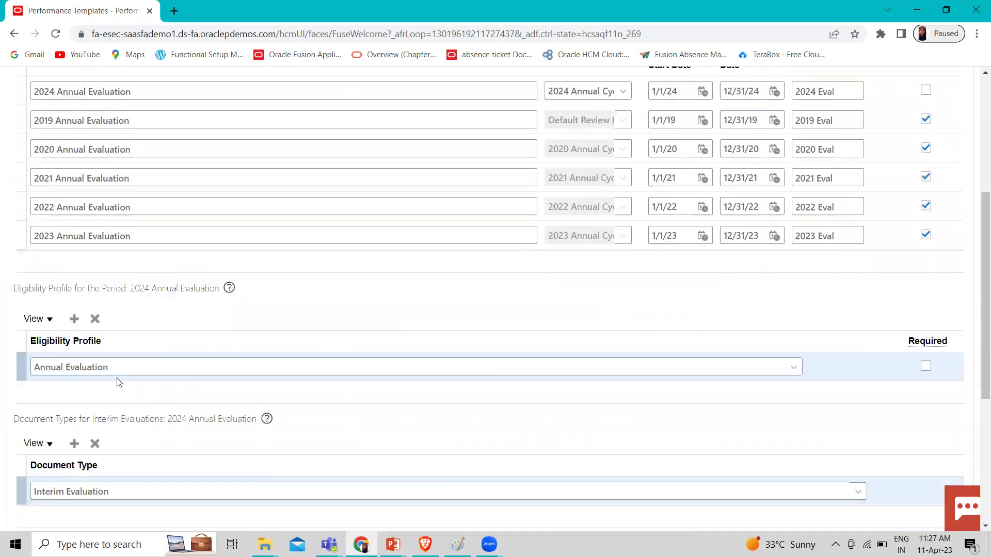
left_click(73, 319)
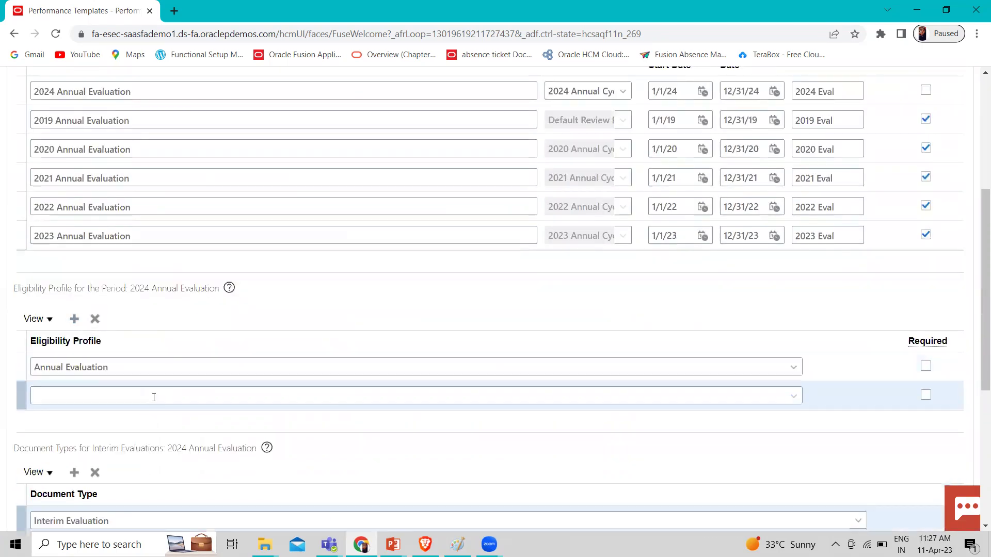
left_click(793, 395)
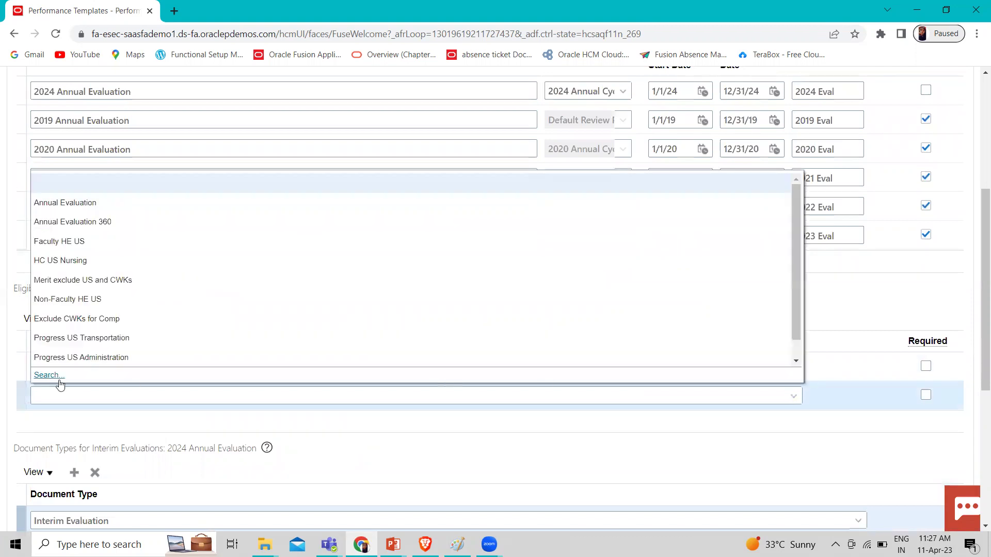
left_click(45, 376)
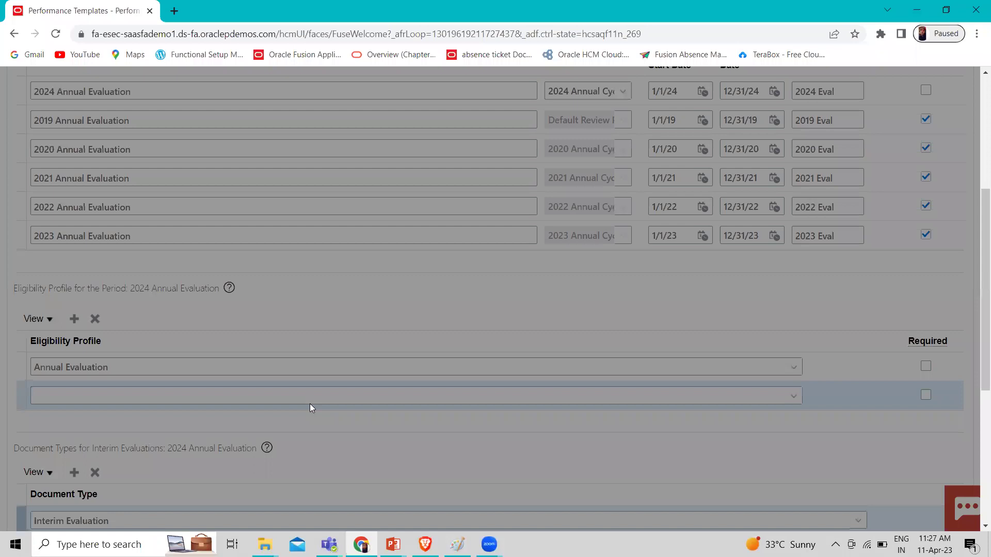
left_click(470, 260)
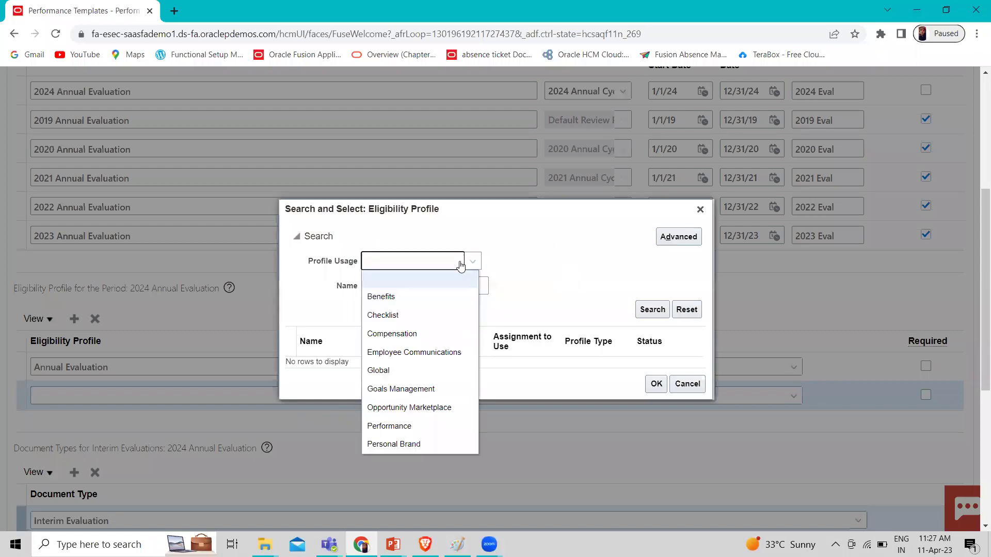
scroll(402, 412, "down", 1)
left_click(408, 362)
left_click(653, 310)
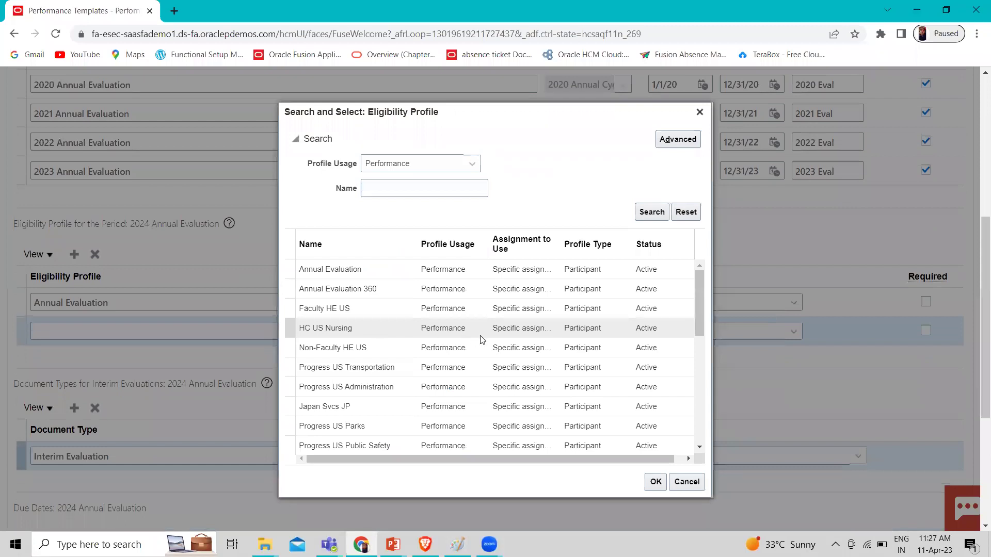
- Select Competency Eligibility Profile from the results and confirm it for the new row
scroll(481, 339, "down", 2)
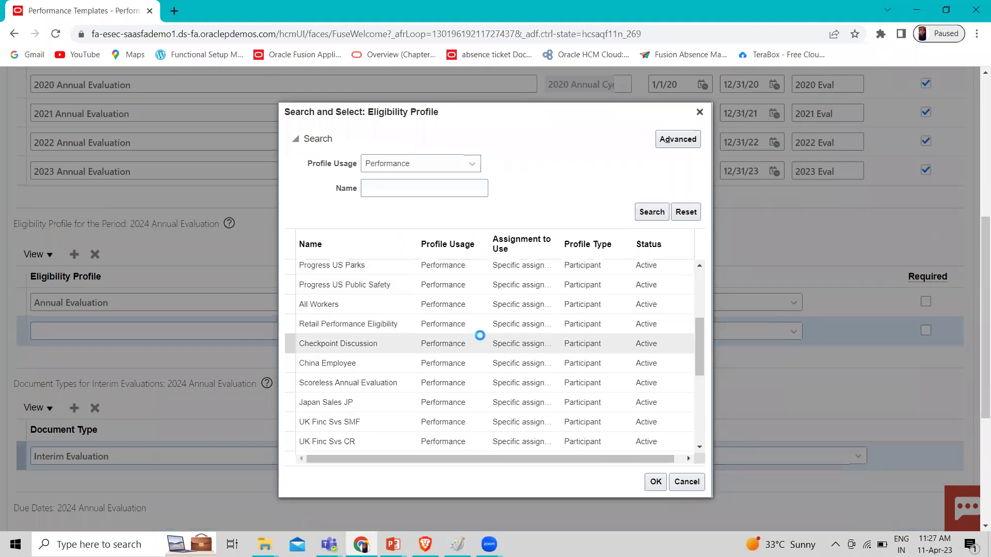
scroll(480, 338, "down", 2)
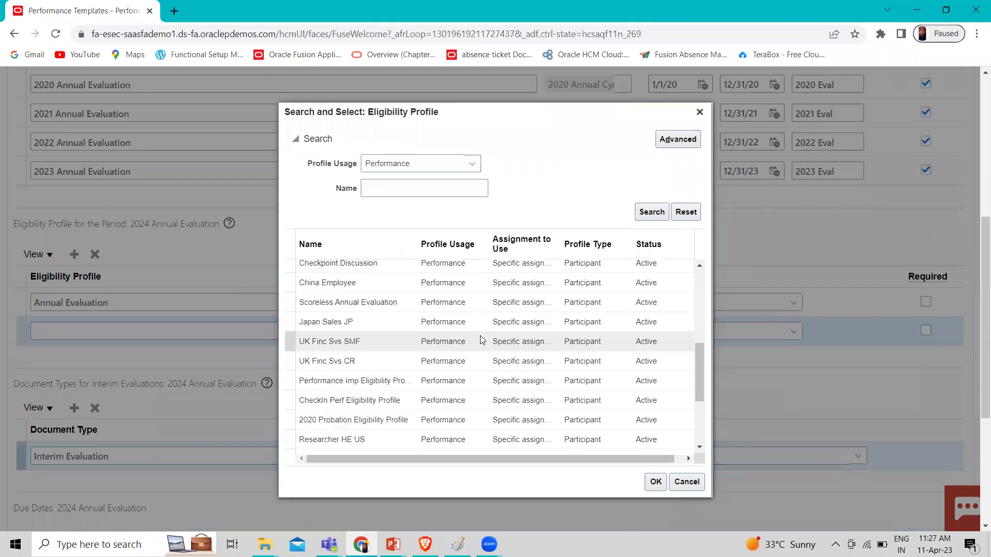
scroll(481, 339, "down", 2)
scroll(481, 339, "down", 2)
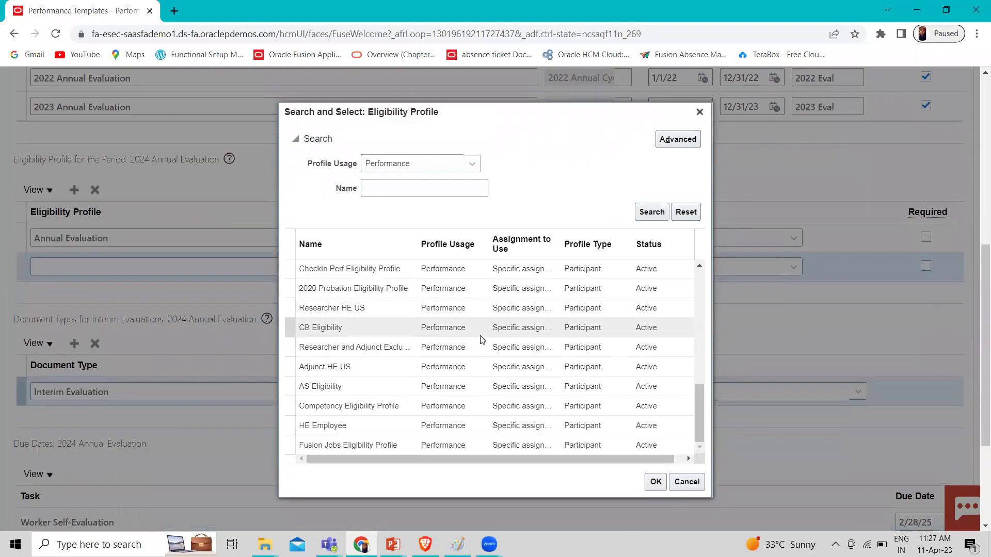
scroll(480, 339, "down", 2)
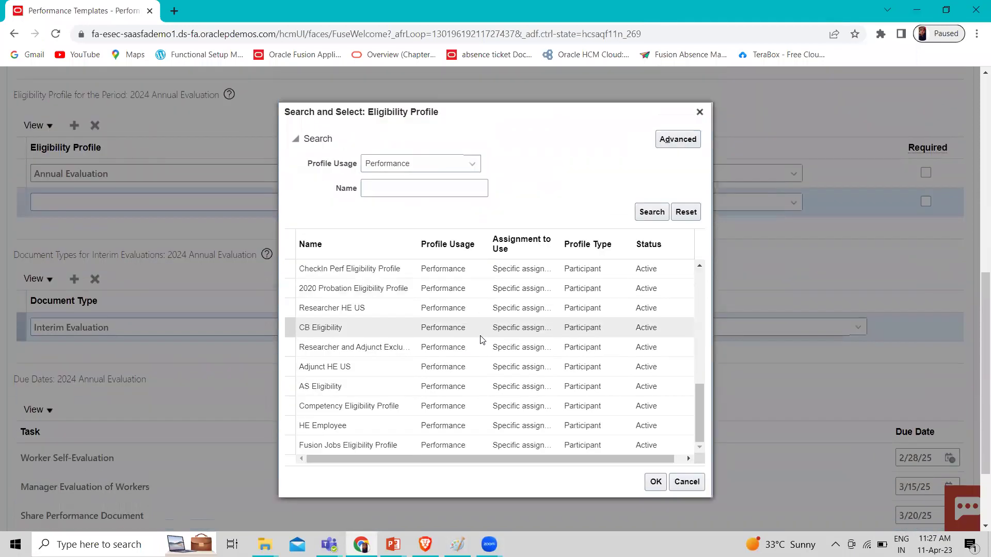
left_click(415, 407)
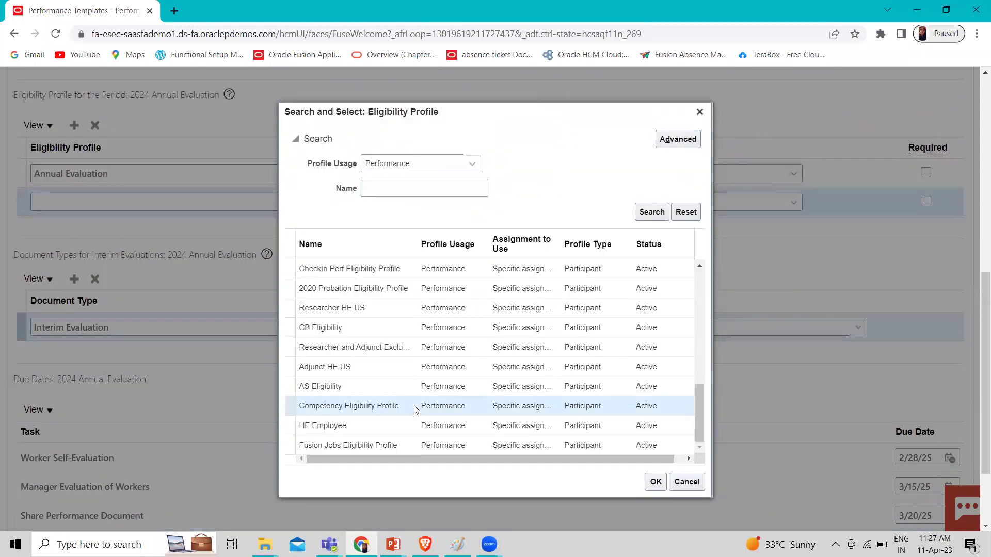
left_click(656, 482)
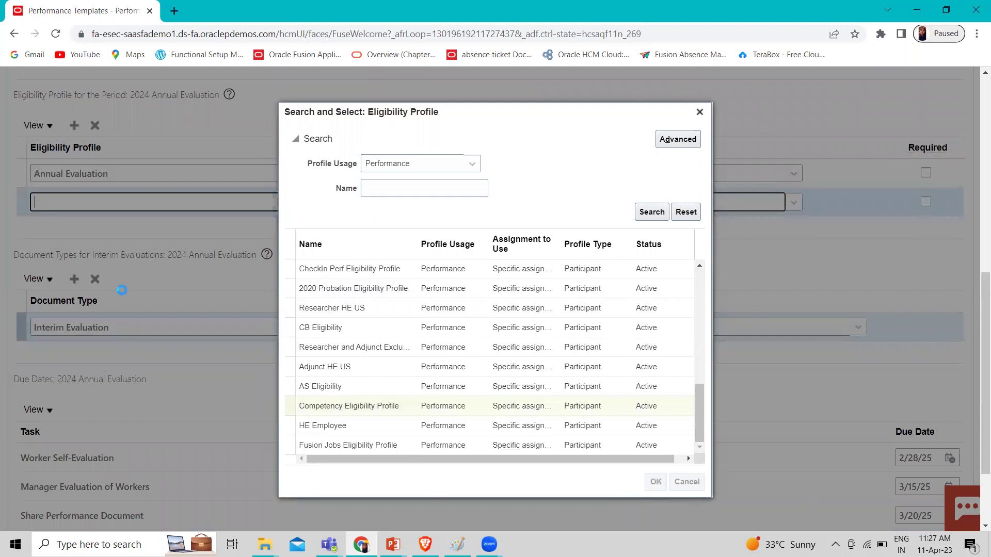
scroll(347, 292, "up", 1)
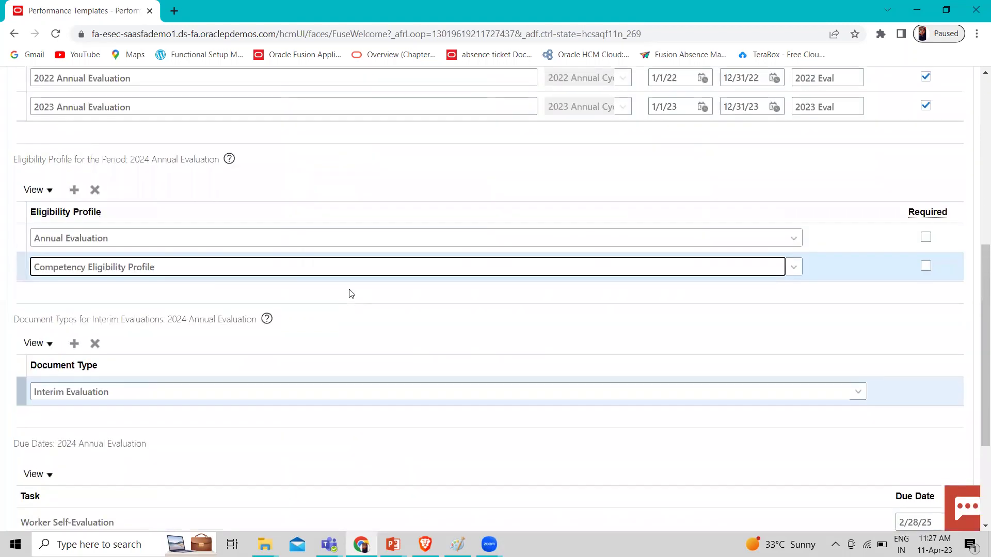
left_click(406, 295)
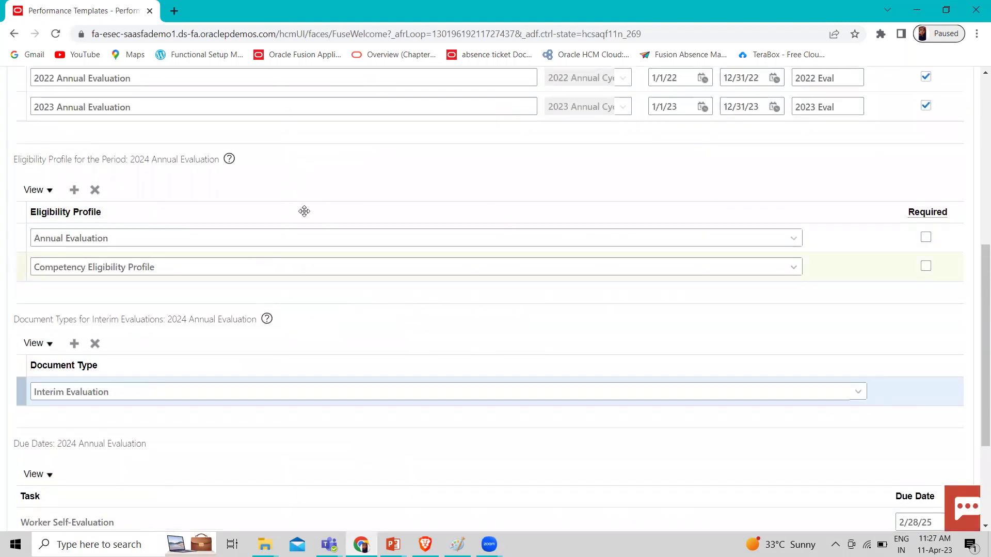
scroll(416, 274, "up", 1)
scroll(578, 274, "up", 2)
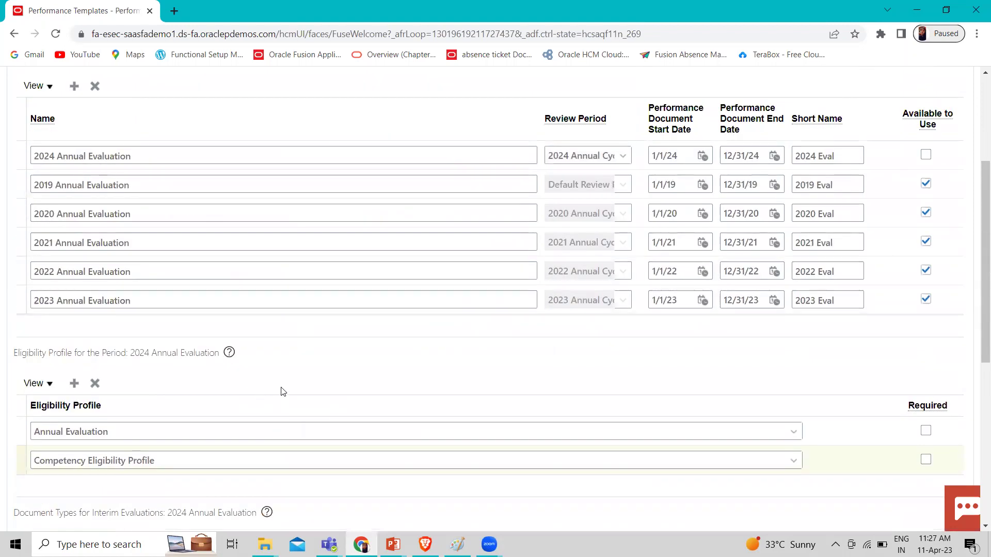
- Close the Annual Evaluation template to return to the Performance Templates search results
scroll(279, 391, "up", 2)
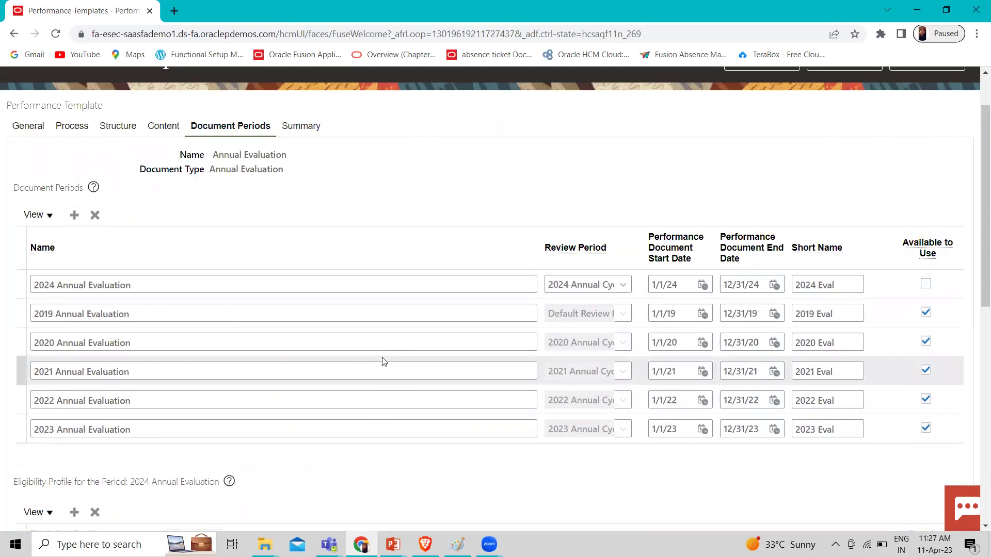
scroll(365, 232, "up", 1)
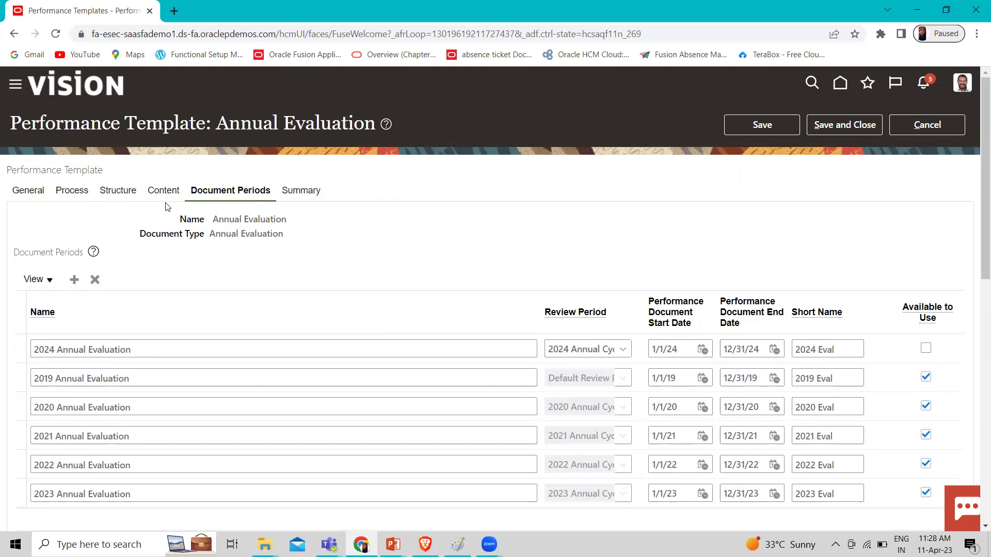
scroll(188, 330, "down", 2)
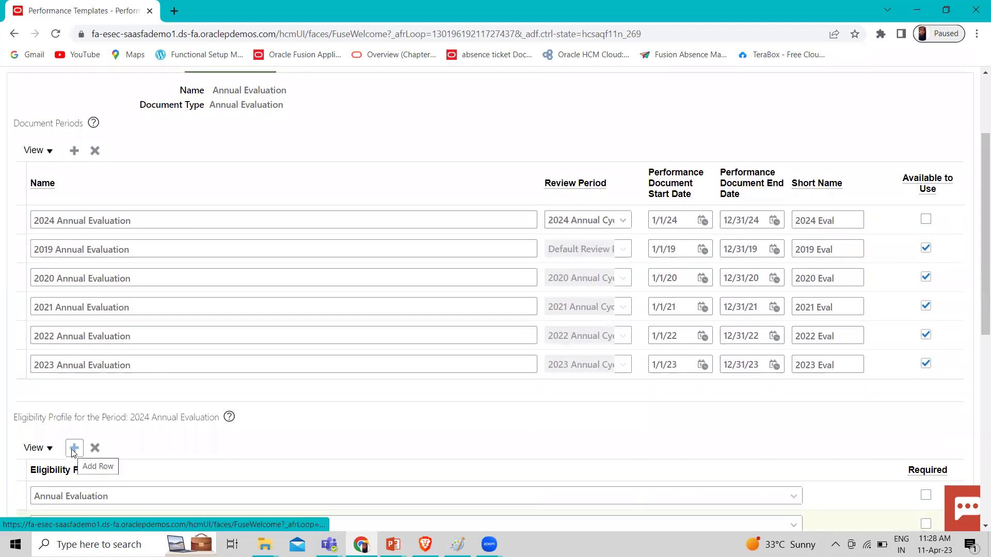
scroll(93, 448, "down", 1)
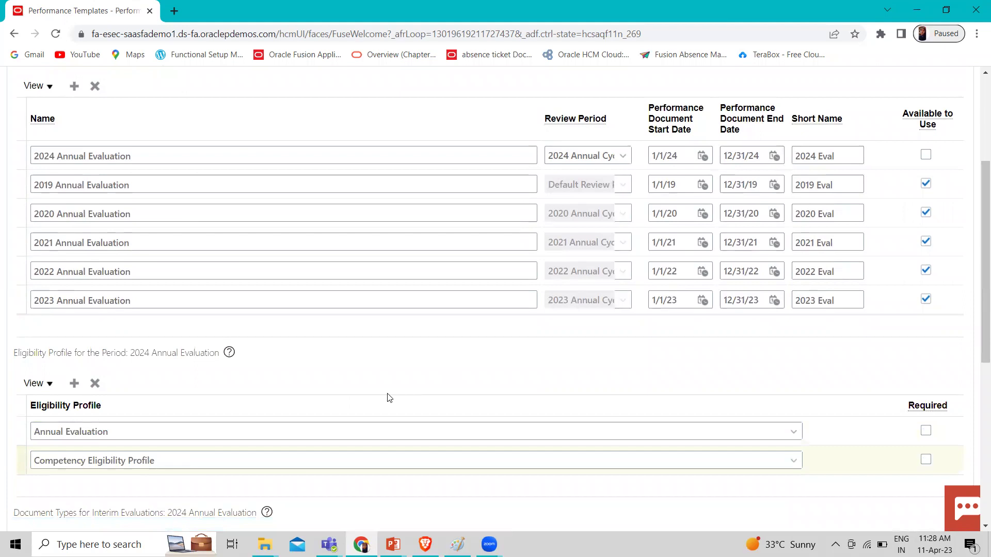
scroll(389, 398, "up", 3)
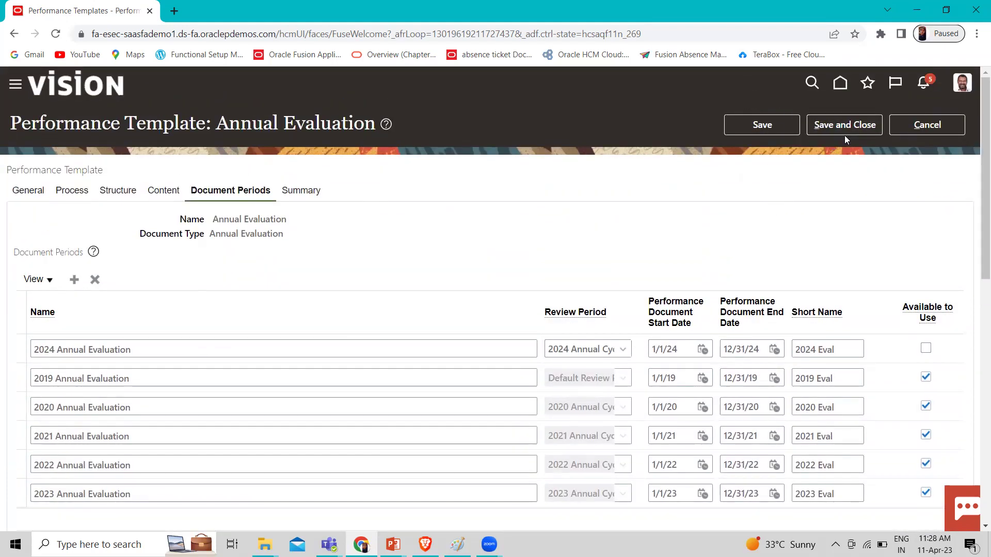
left_click(927, 127)
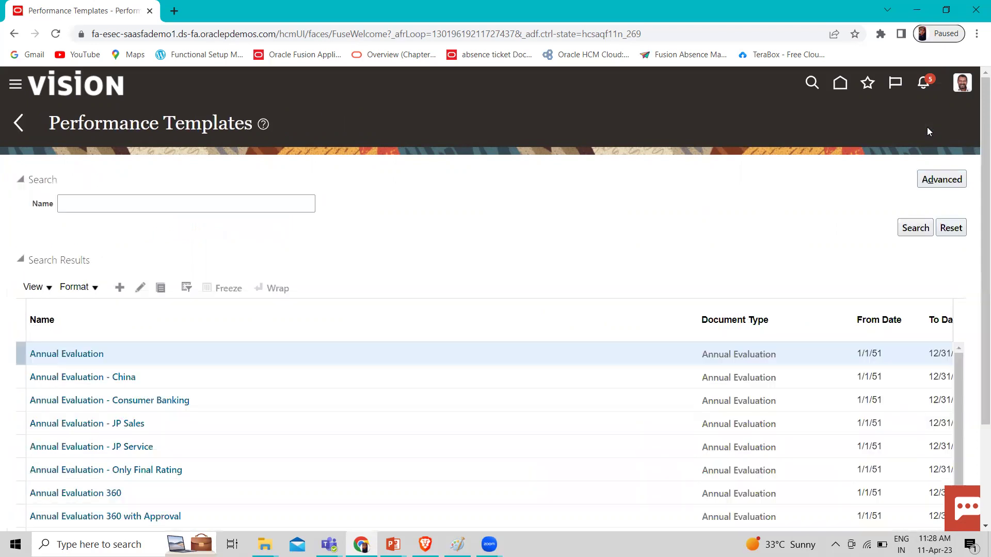